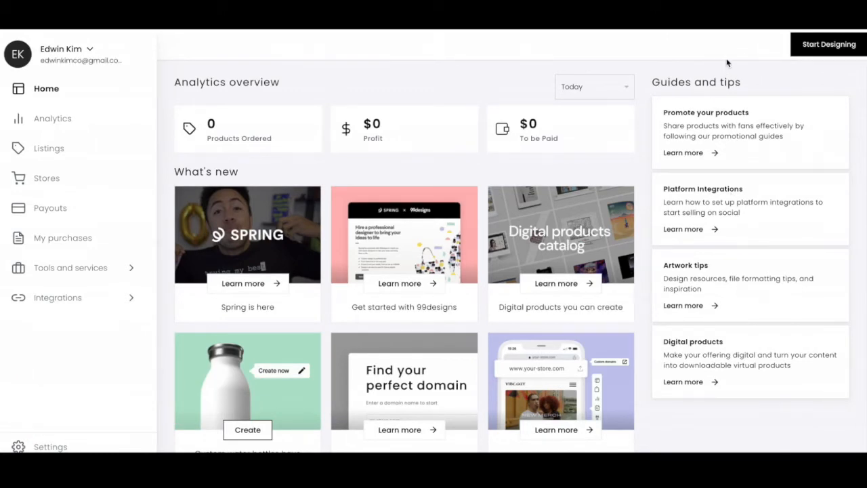
Start a new design on the AS Men's Staple Tee and offer it in grey Athletic Heather and Coral instead of black
click(829, 45)
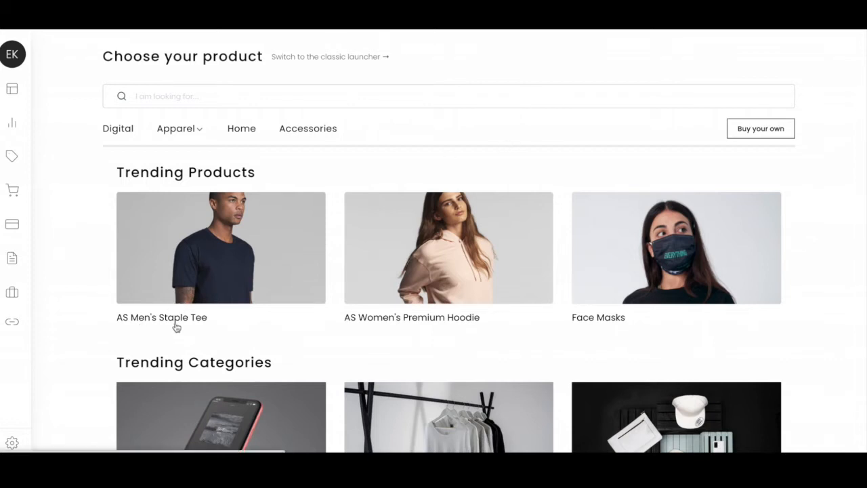
click(237, 277)
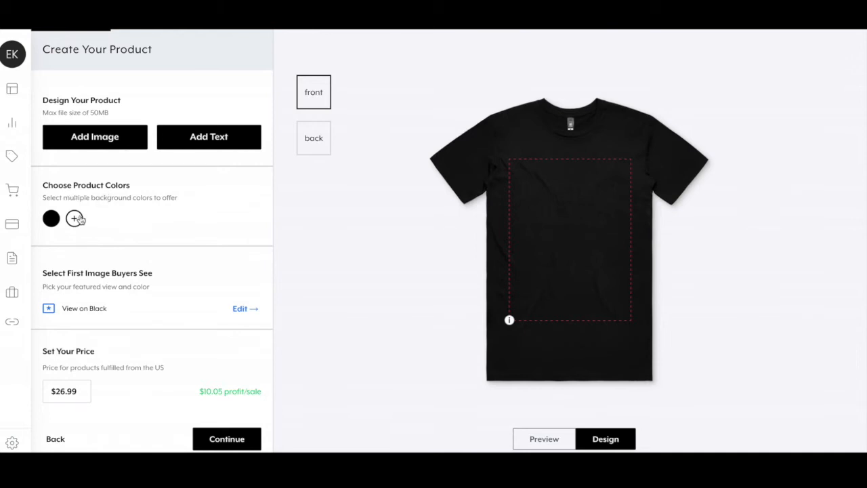
click(74, 219)
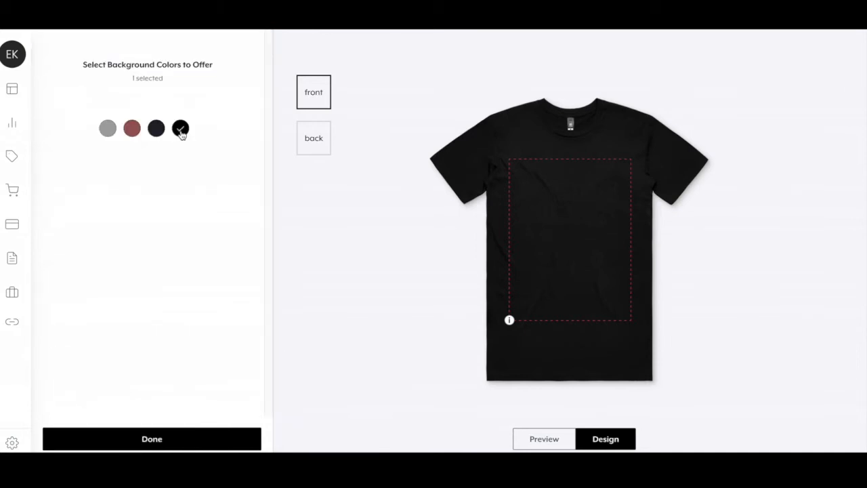
click(181, 133)
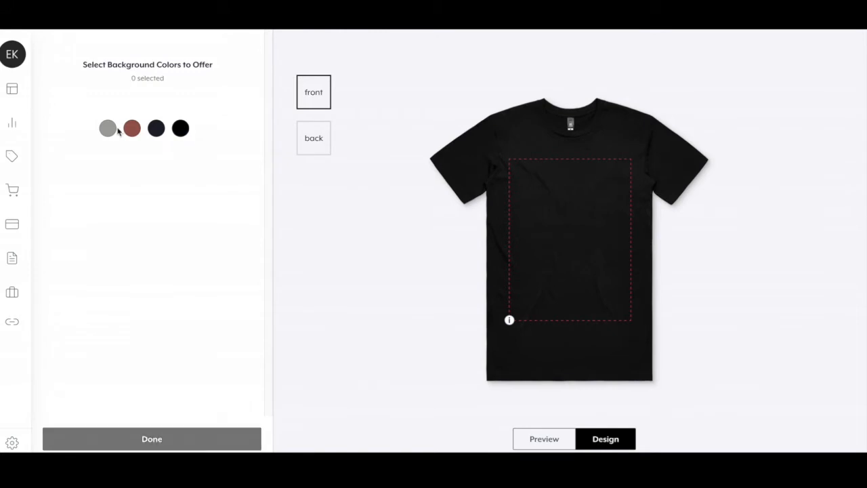
click(107, 131)
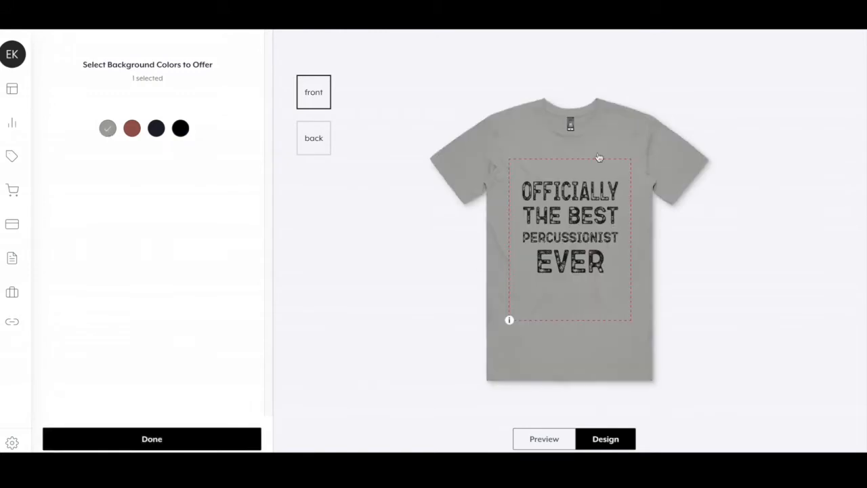
click(152, 438)
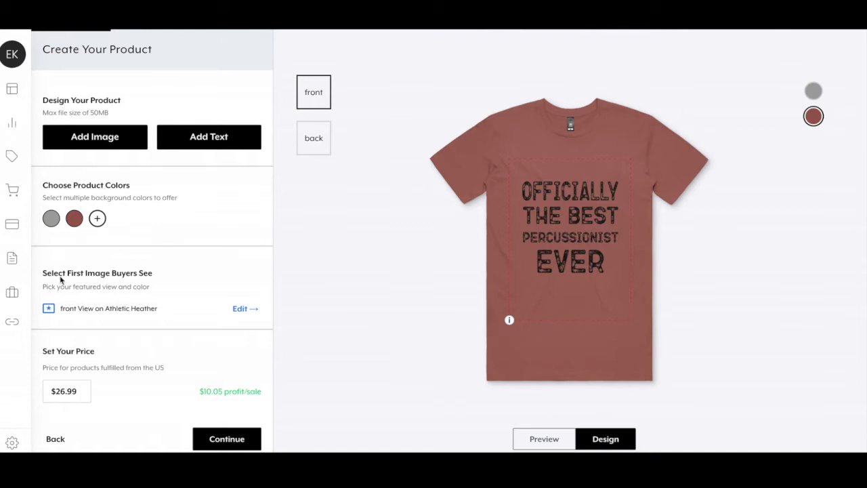
Feature the front view on Coral as the first image buyers see and continue to adding more products
click(242, 308)
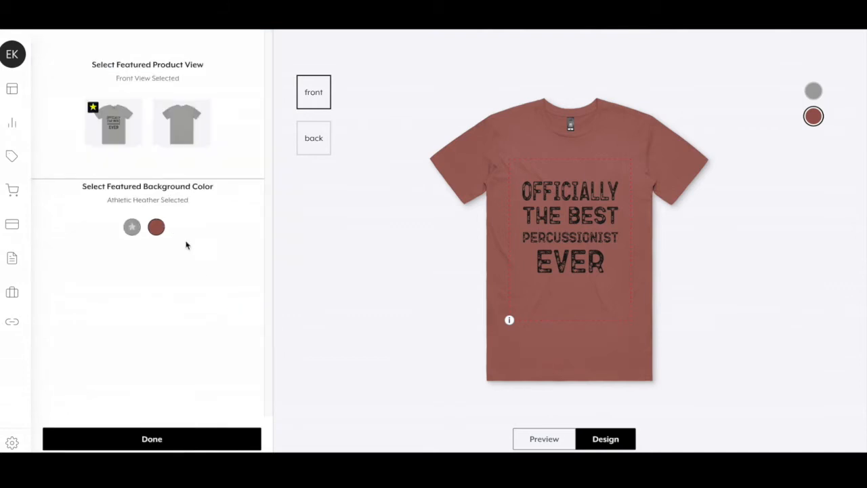
click(156, 230)
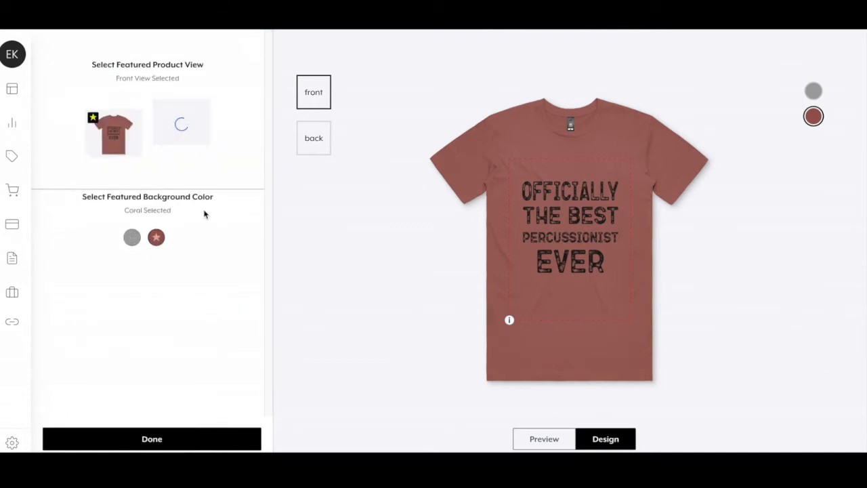
click(131, 229)
click(156, 230)
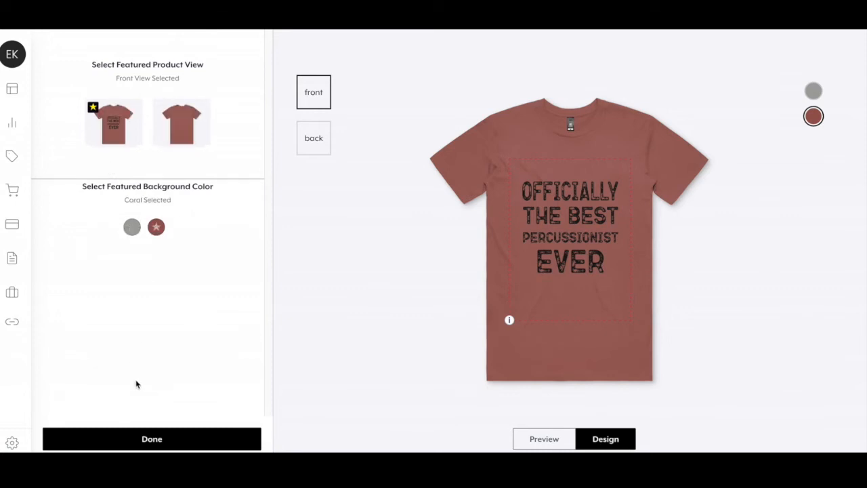
click(153, 438)
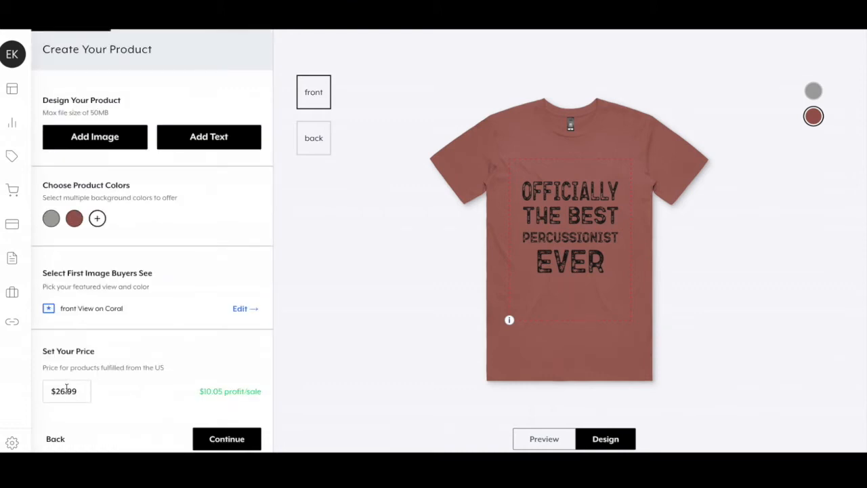
click(223, 439)
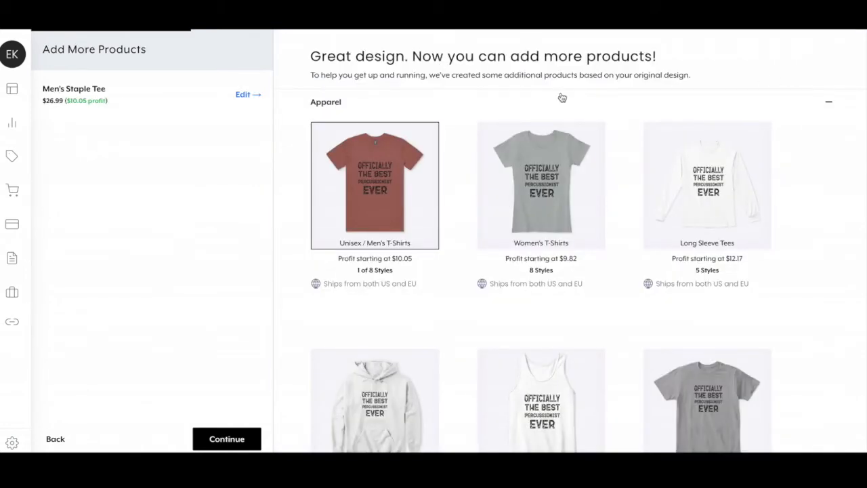
Edit the Classic Tee among the Unisex / Men's T-Shirts styles, adding orange, pink, lime green and pale pink to its colors
mouse_move(318, 221)
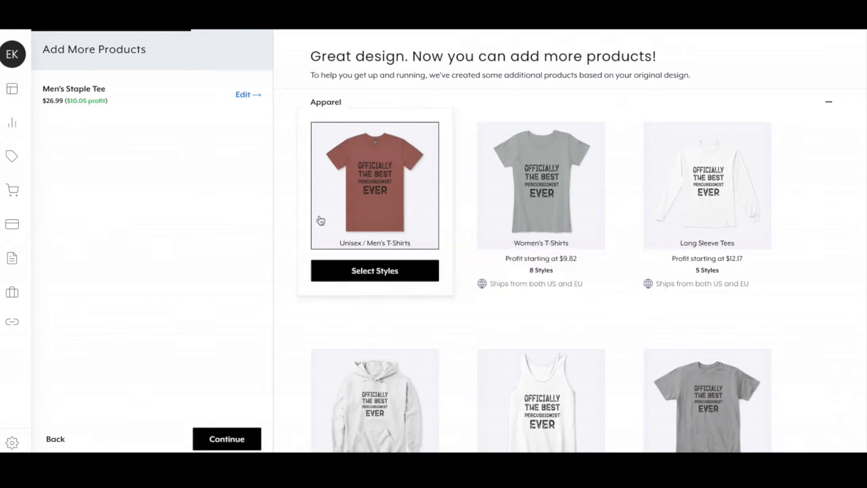
click(378, 273)
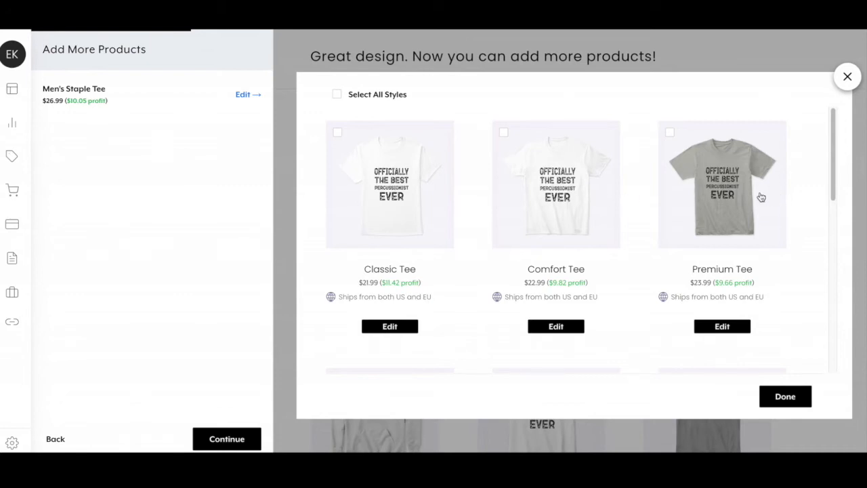
click(390, 327)
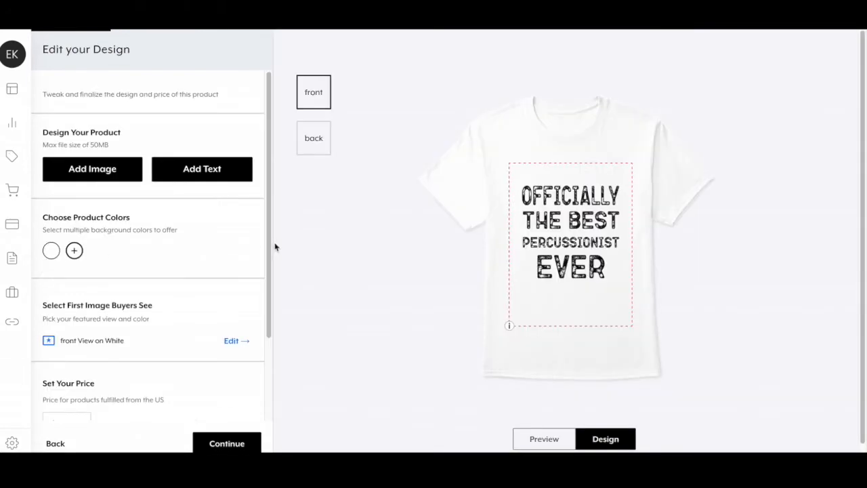
click(75, 251)
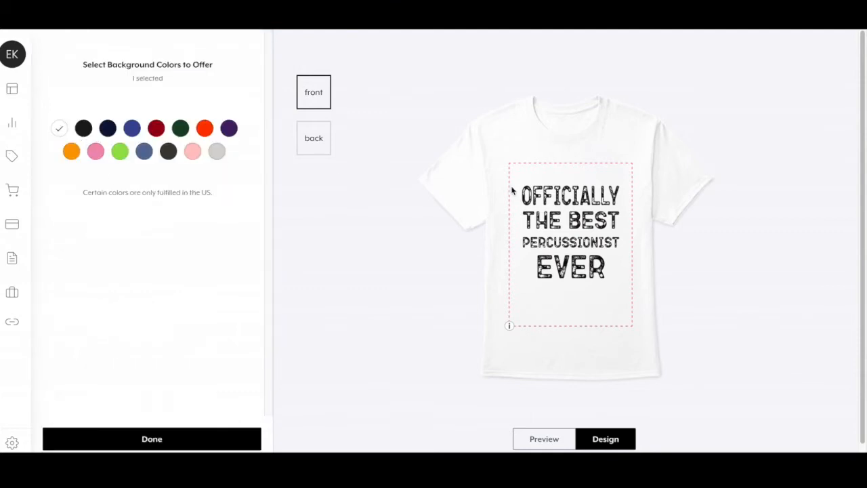
click(193, 151)
click(204, 127)
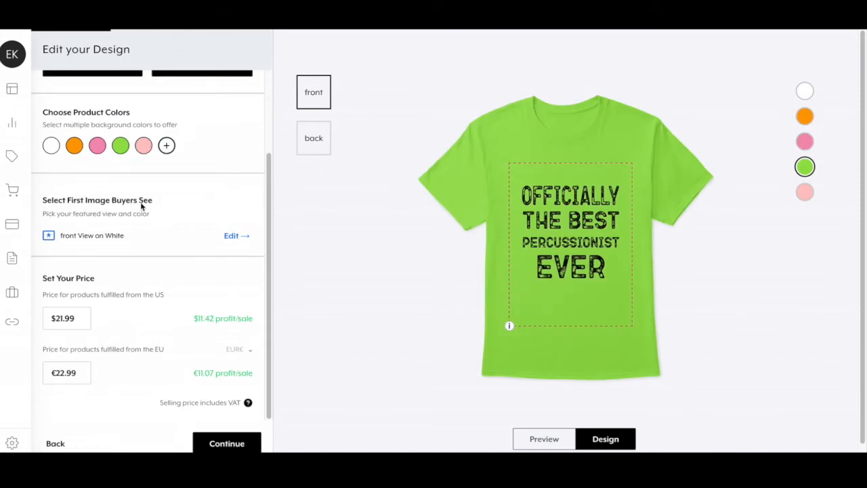
Set the Classic Tee's featured background color to Pale Pink and add the tee to the product list
click(230, 237)
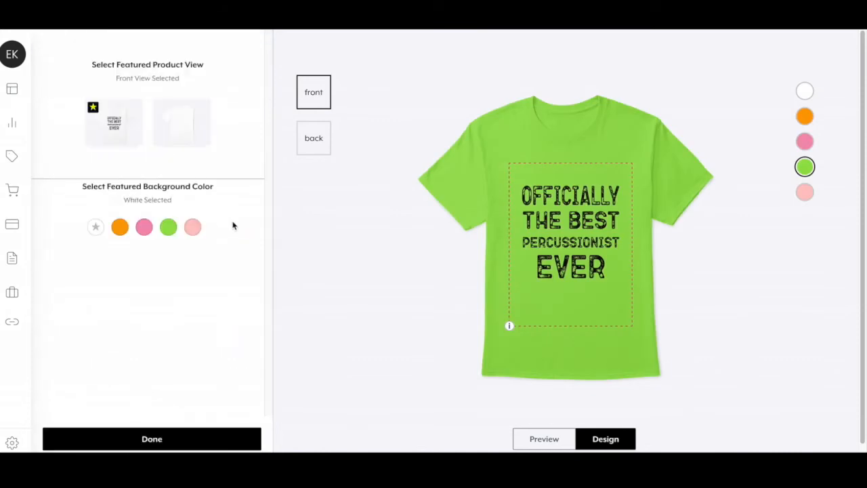
click(191, 227)
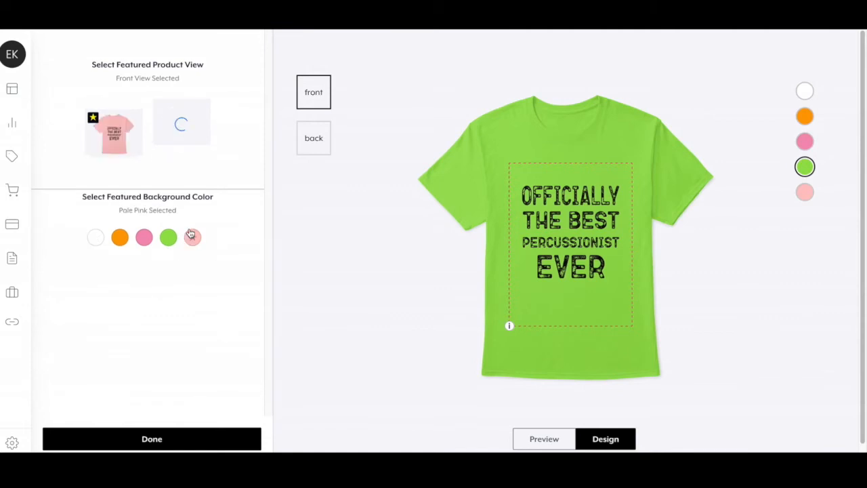
click(153, 442)
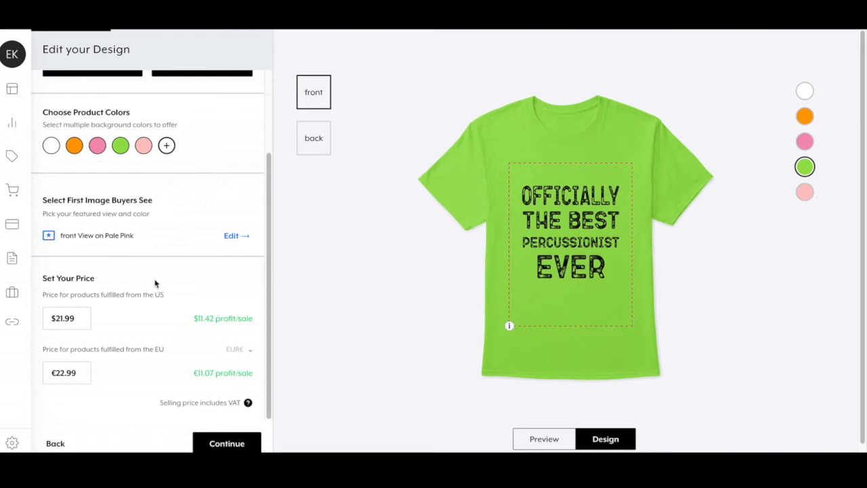
click(212, 443)
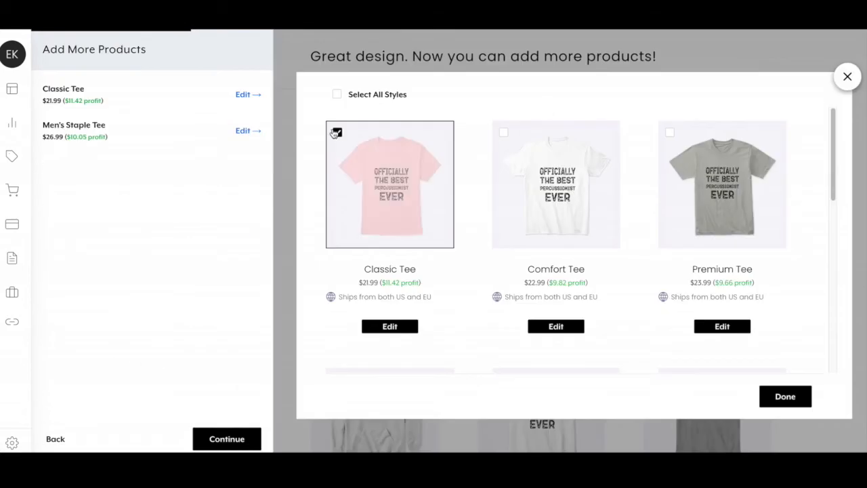
click(778, 398)
Add the Comfort Tee with a grey featured color and the Premium Tee from the Unisex / Men's T-Shirts styles
mouse_move(352, 140)
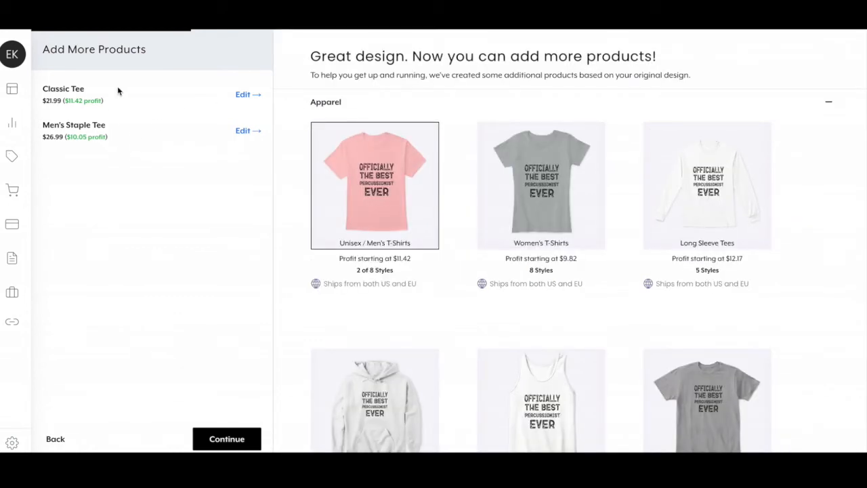
mouse_move(424, 197)
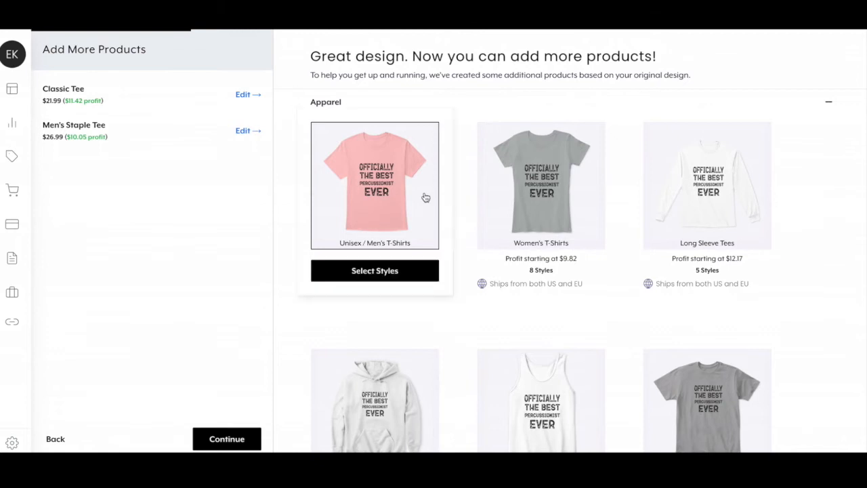
click(412, 271)
click(519, 147)
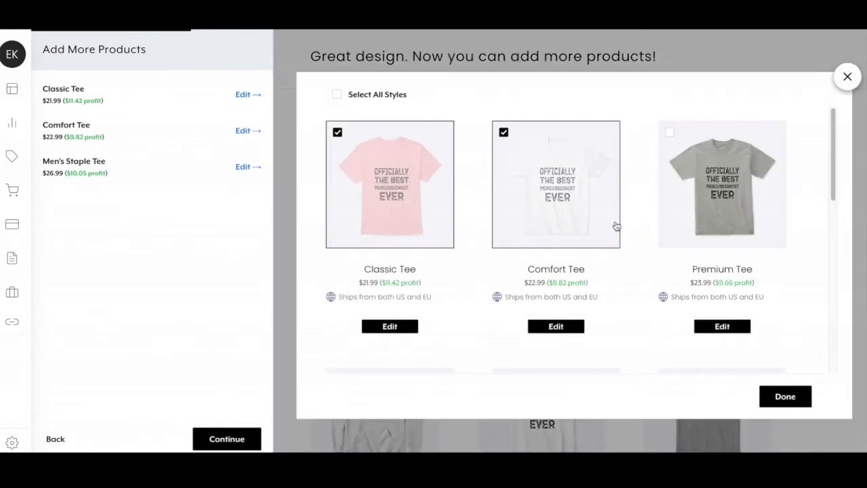
click(564, 330)
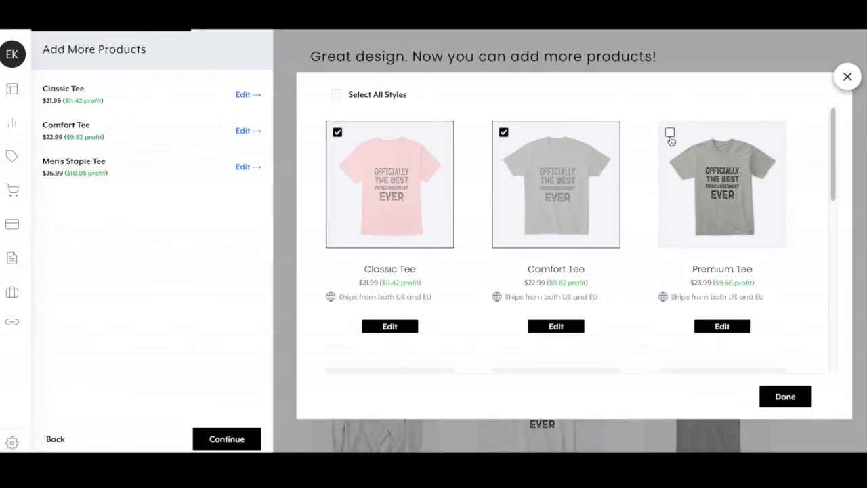
click(670, 134)
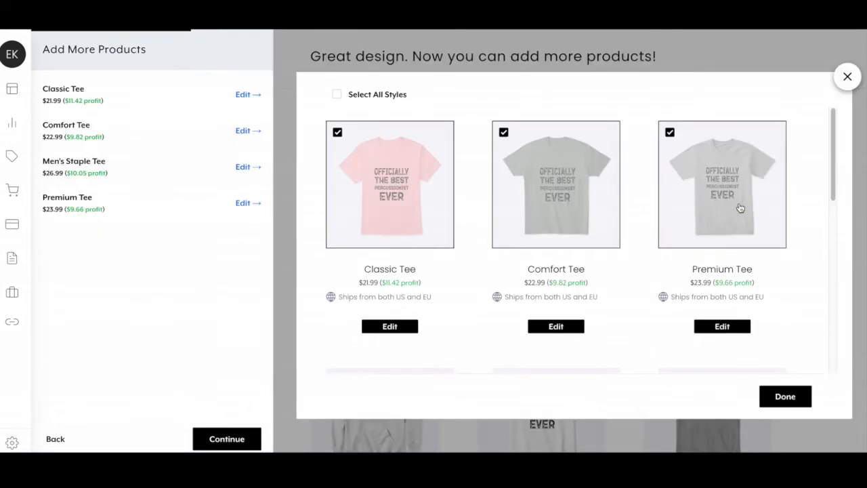
click(785, 397)
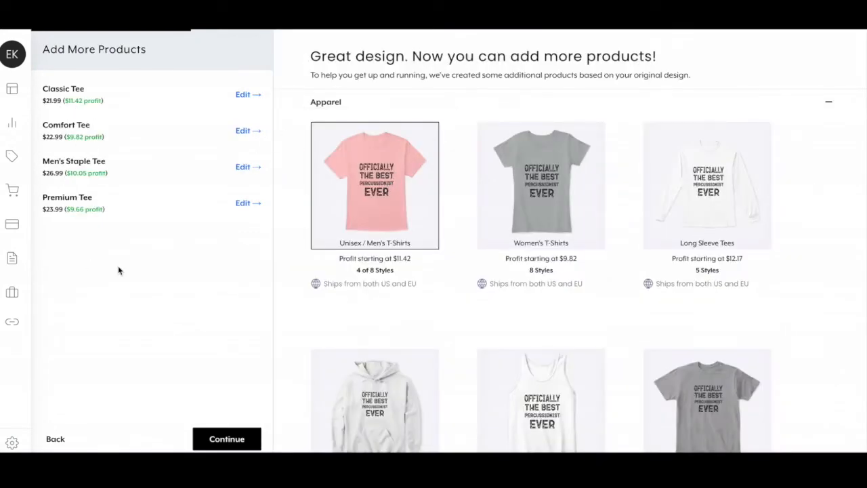
Add all styles of Women's T-Shirts and Long Sleeve Tees to the product list
scroll(454, 165, down, 2)
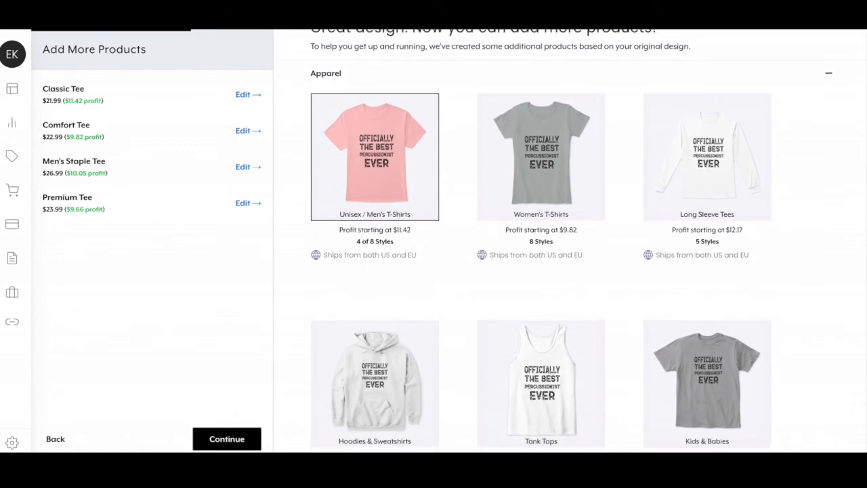
scroll(857, 169, down, 5)
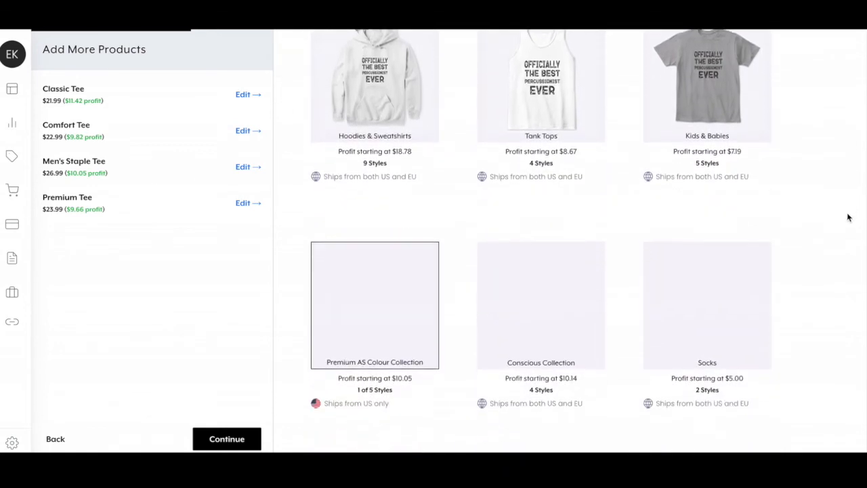
scroll(833, 136, up, 5)
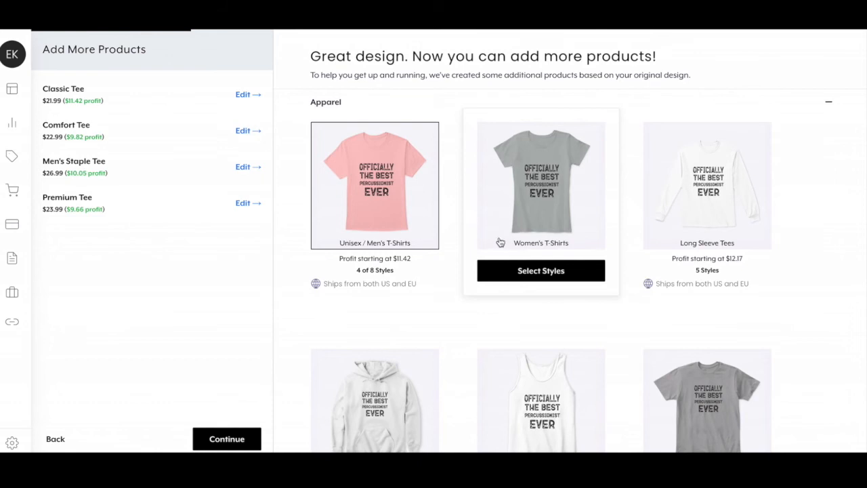
click(548, 272)
click(335, 94)
click(784, 396)
scroll(681, 108, down, 1)
click(707, 249)
click(335, 94)
click(784, 395)
Add the Hoodies & Sweatshirts, Tank Tops and Kids & Babies styles to the product list
scroll(383, 232, down, 2)
click(383, 232)
click(335, 93)
click(784, 395)
click(544, 363)
click(707, 271)
click(336, 93)
click(784, 395)
Edit the iPhone Case from Accessories, adding mint green, pale yellow, lavender and orange to its background colors
scroll(791, 355, down, 10)
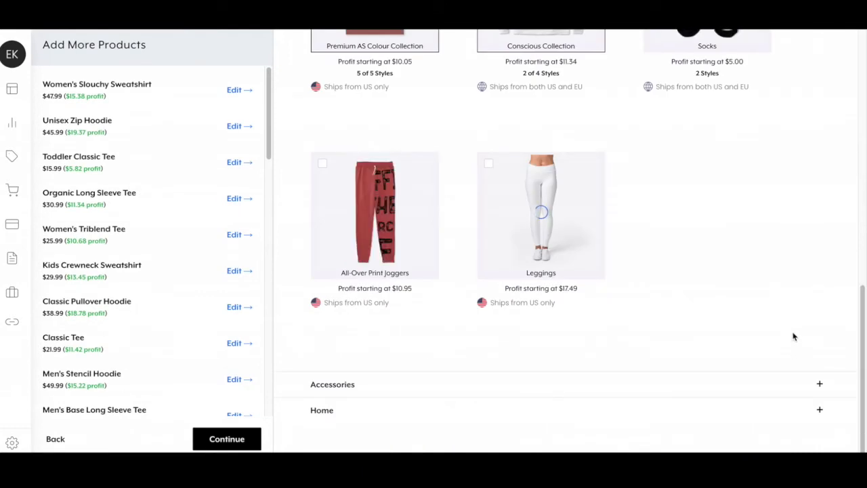
click(817, 385)
scroll(816, 265, down, 1)
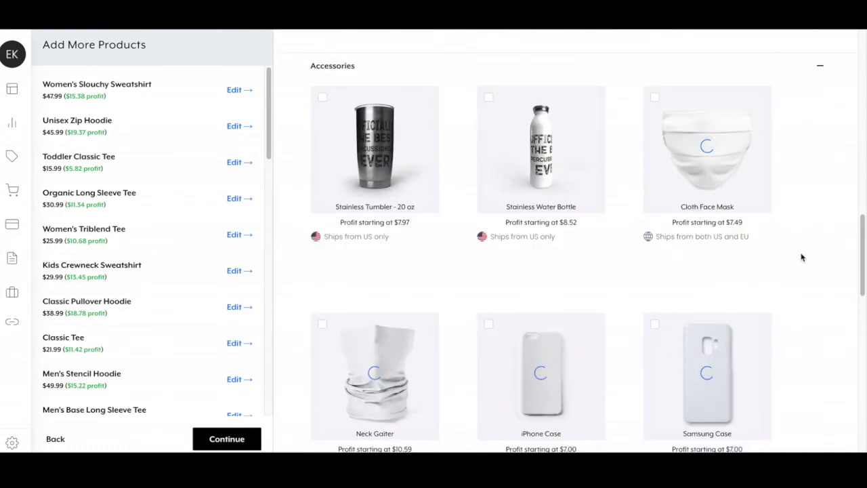
scroll(801, 254, down, 2)
mouse_move(559, 283)
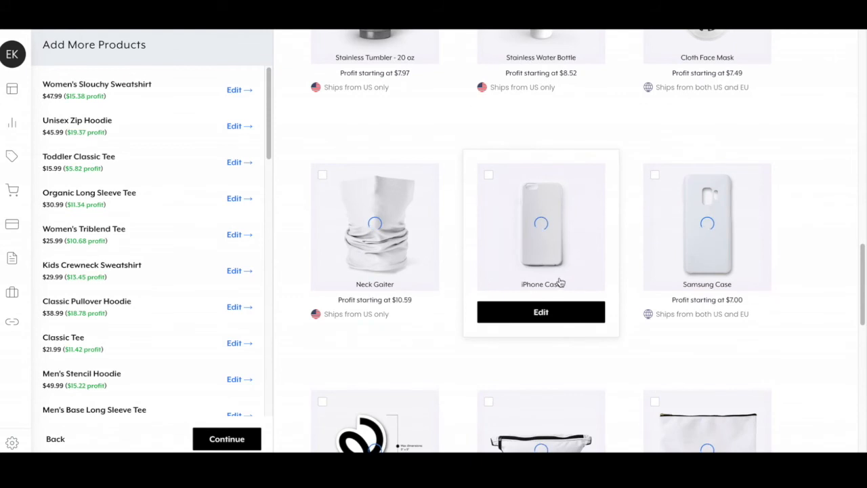
click(561, 314)
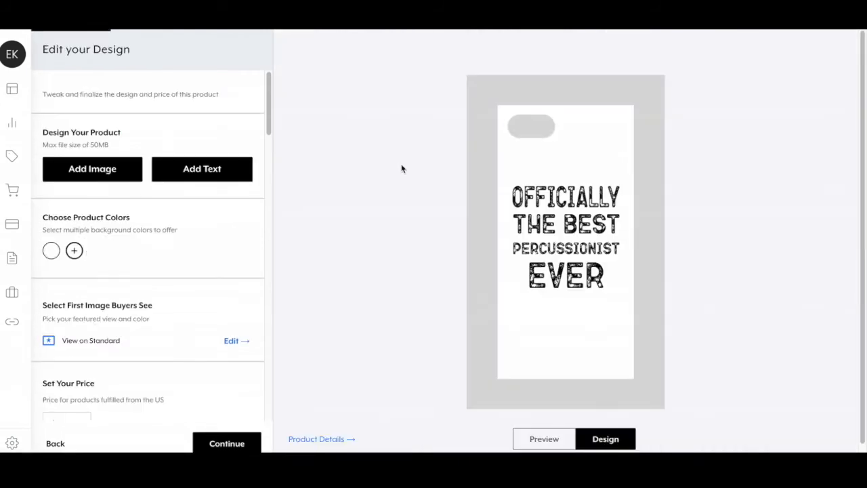
click(73, 251)
click(108, 128)
click(132, 128)
click(156, 128)
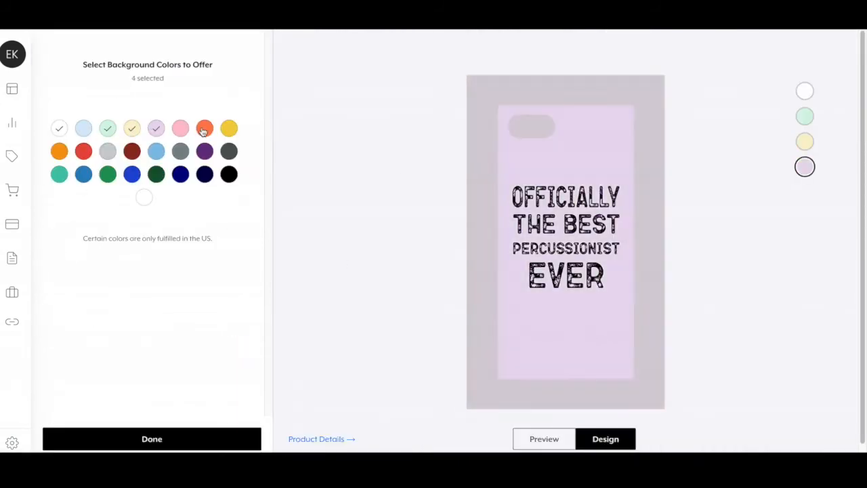
click(205, 129)
click(163, 438)
Set the iPhone Case's featured background color to orange and continue back to the product selection
click(234, 337)
click(193, 228)
click(174, 437)
click(227, 445)
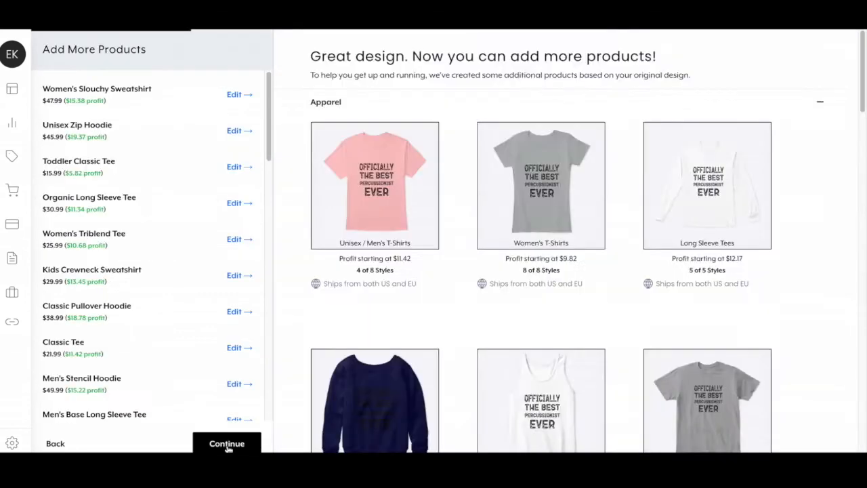
Add the Die Cut Sticker from Accessories to the product list
drag(862, 58, 862, 283)
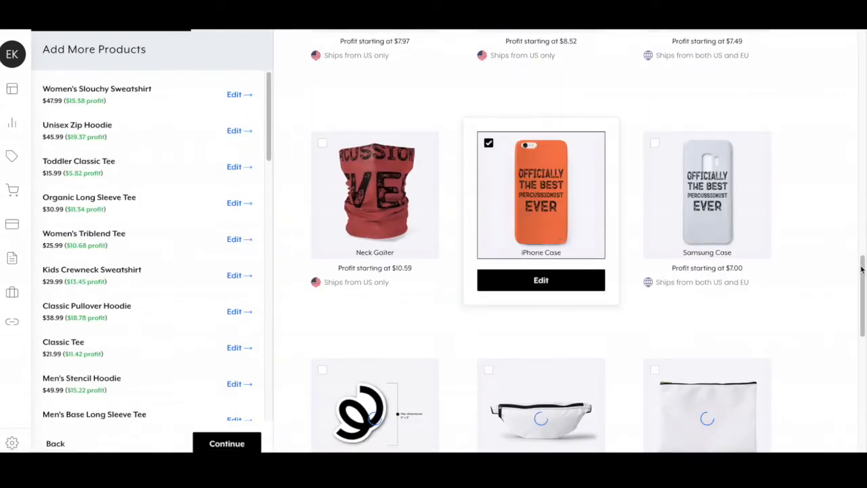
drag(861, 270, 852, 435)
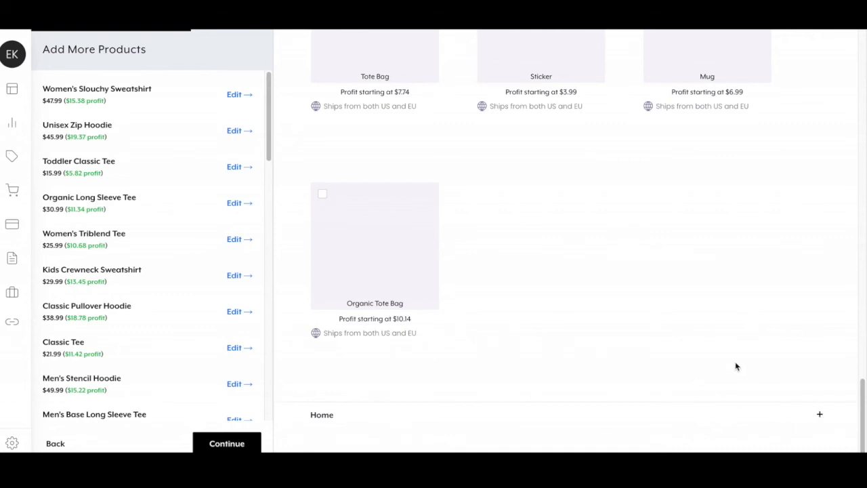
drag(861, 413, 823, 414)
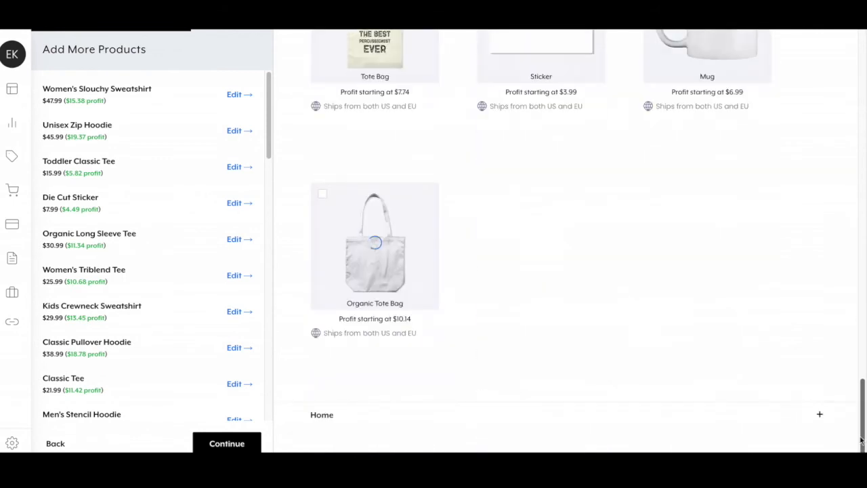
Edit the Indoor Pillow from the Home category, adding pale blue, mint and pale yellow to its background colors
click(819, 414)
mouse_move(733, 171)
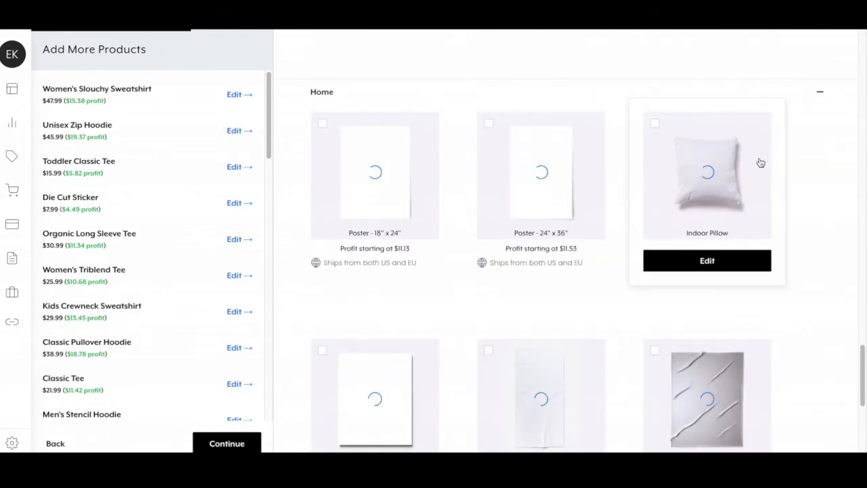
click(708, 267)
click(74, 249)
click(83, 129)
click(108, 128)
click(132, 129)
click(152, 438)
Set the Indoor Pillow's featured background color to mint and continue back to the product selection
click(236, 341)
click(157, 234)
click(188, 447)
click(227, 443)
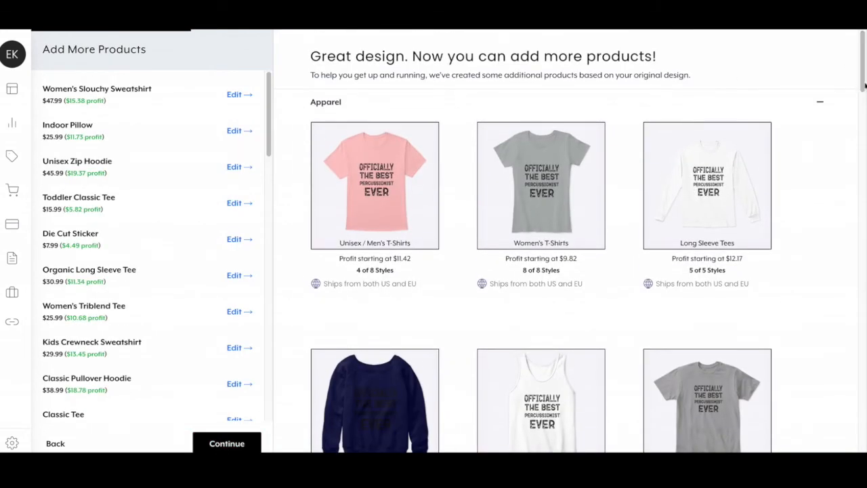
Review the accessories and the list of added products, and continue to the listing details
drag(862, 61, 833, 285)
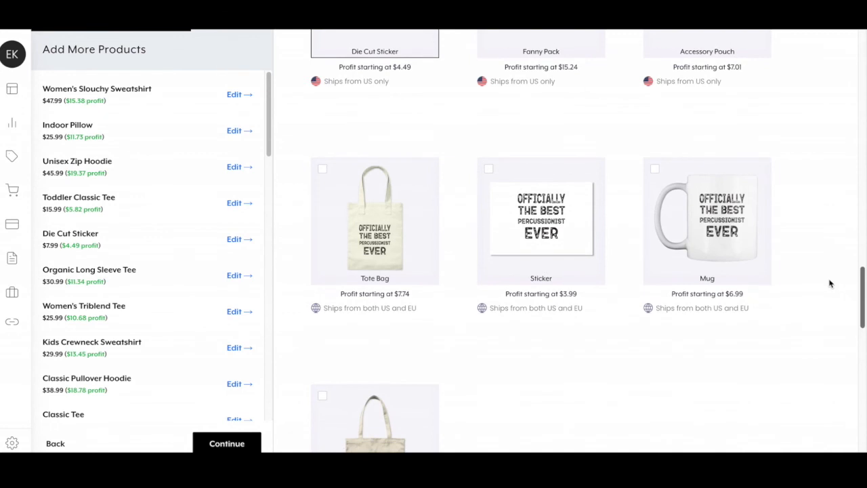
scroll(826, 273, up, 2)
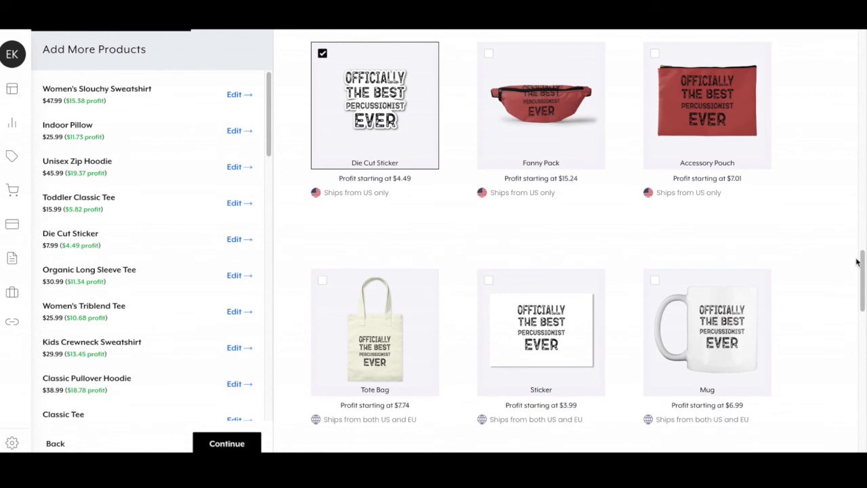
scroll(258, 121, down, 3)
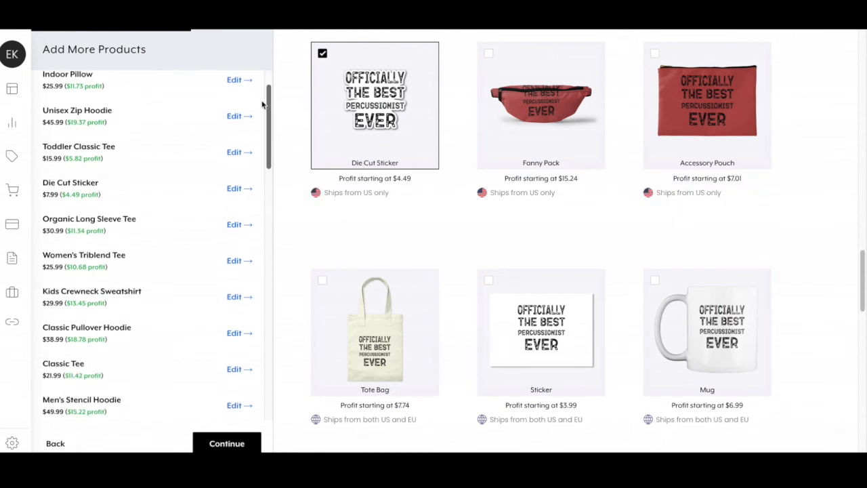
scroll(247, 226, down, 15)
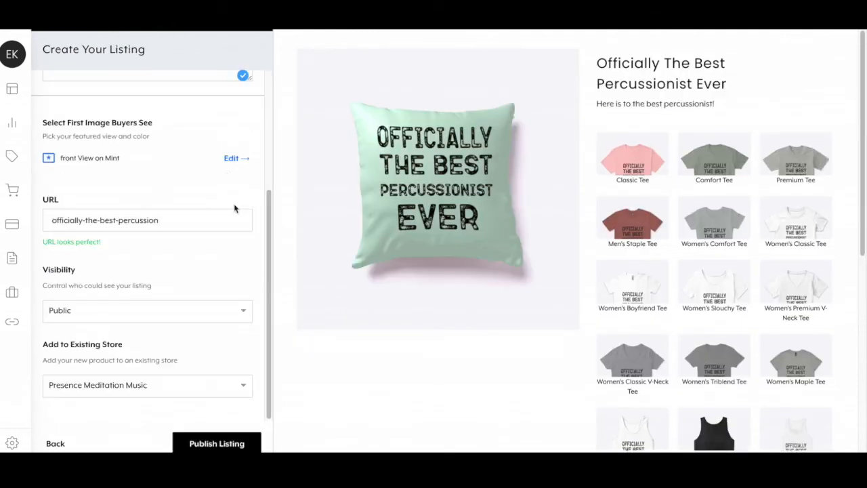
Change the featured background color of the listing's first image to pale blue, publish the listing and view its public page
scroll(215, 169, down, 1)
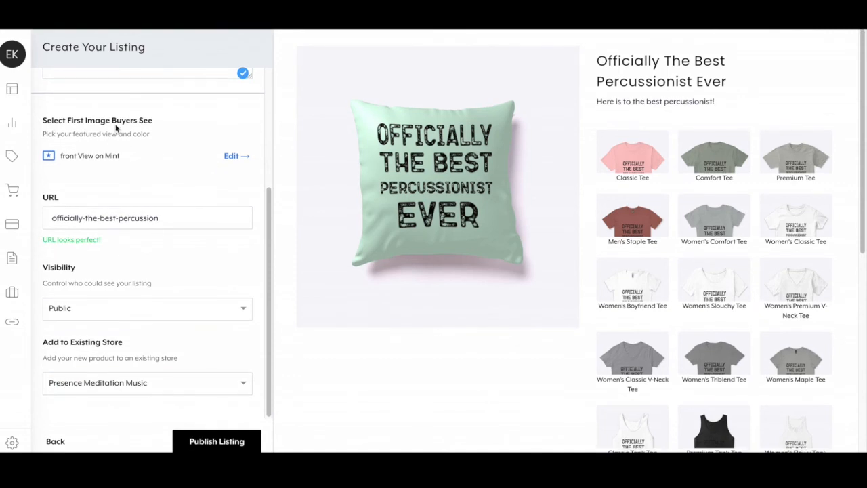
click(228, 160)
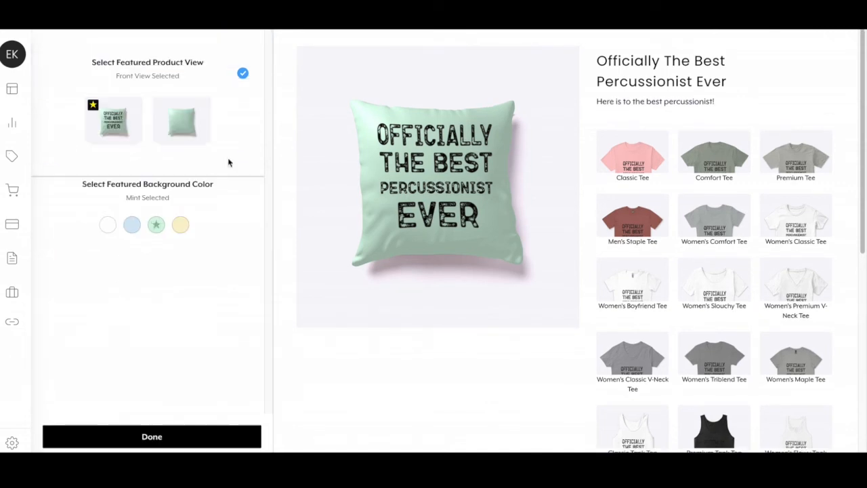
click(131, 229)
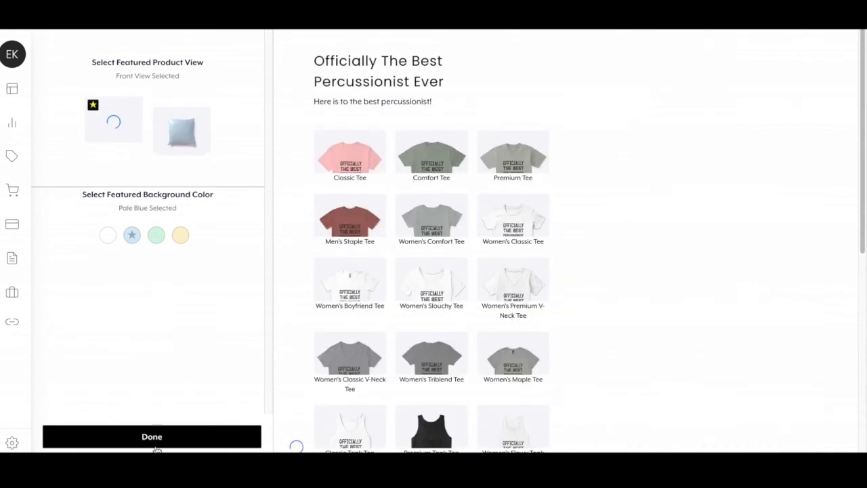
click(154, 443)
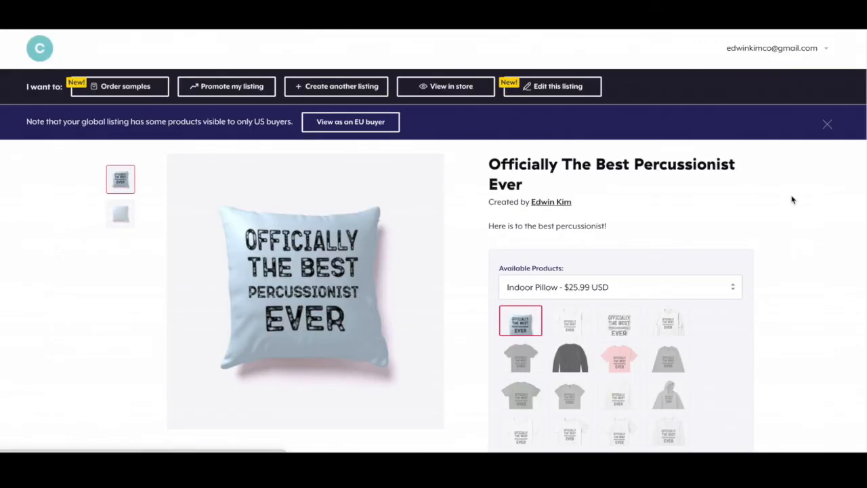
scroll(784, 209, down, 1)
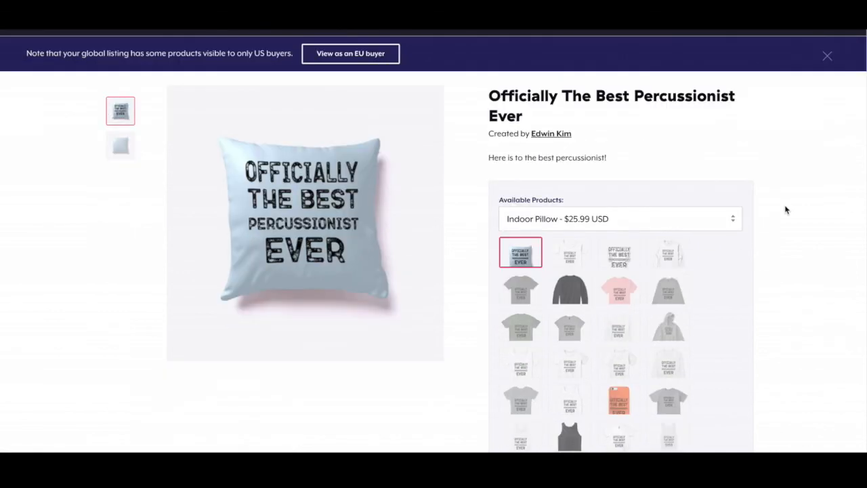